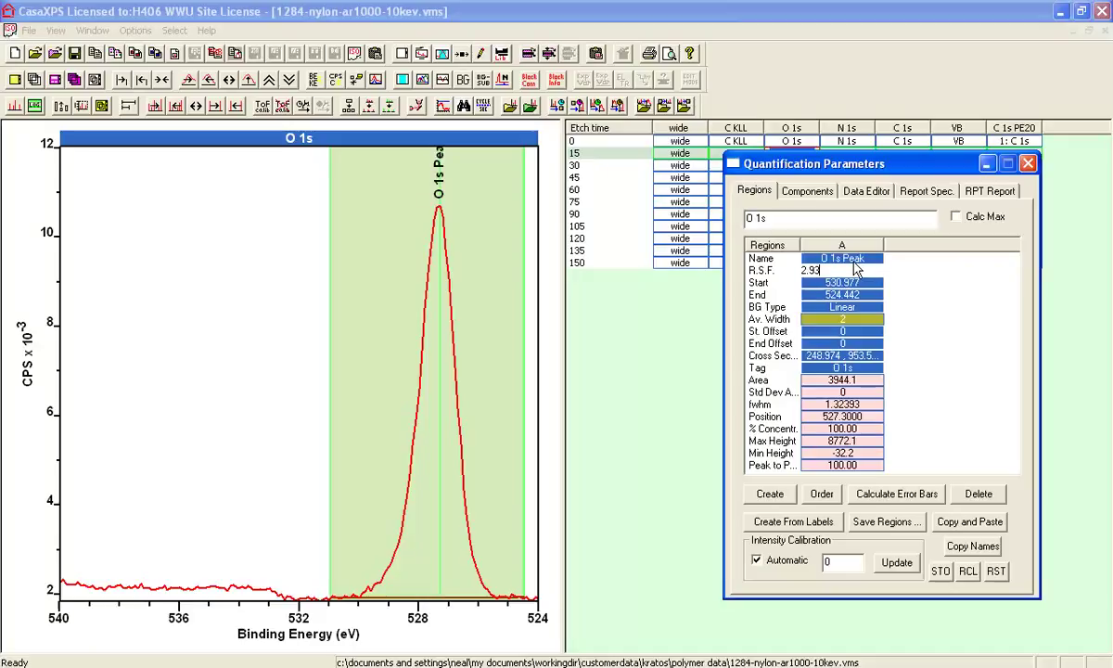
- Create a second O 1s region over the background step, from about 535.57 to 531.01 eV
drag(192, 551, 315, 591)
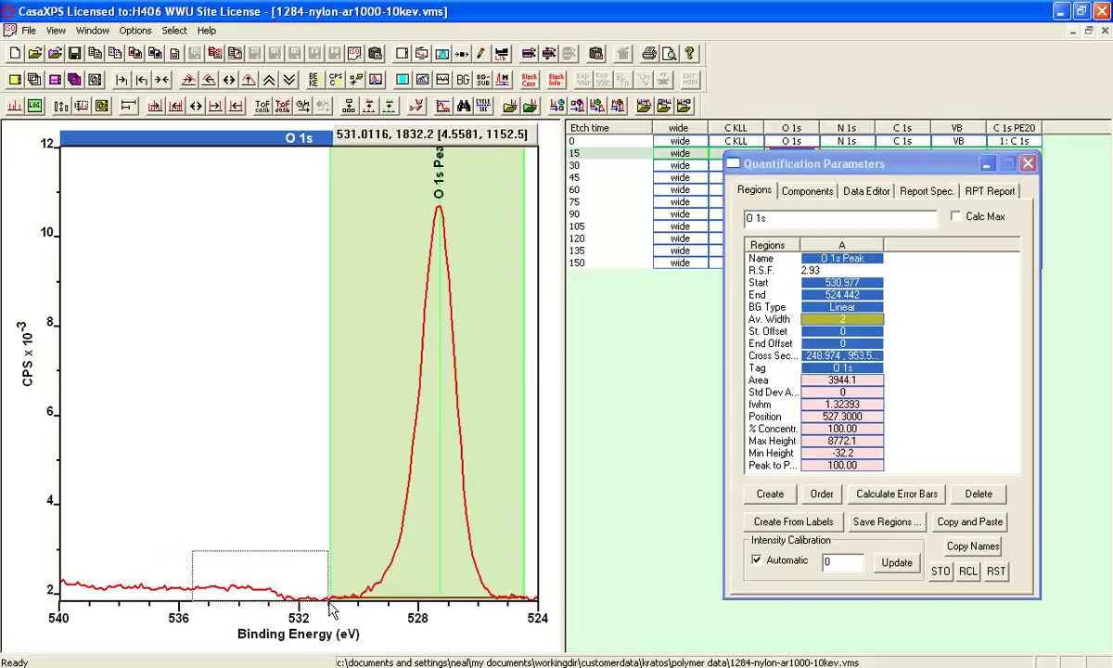
click(238, 564)
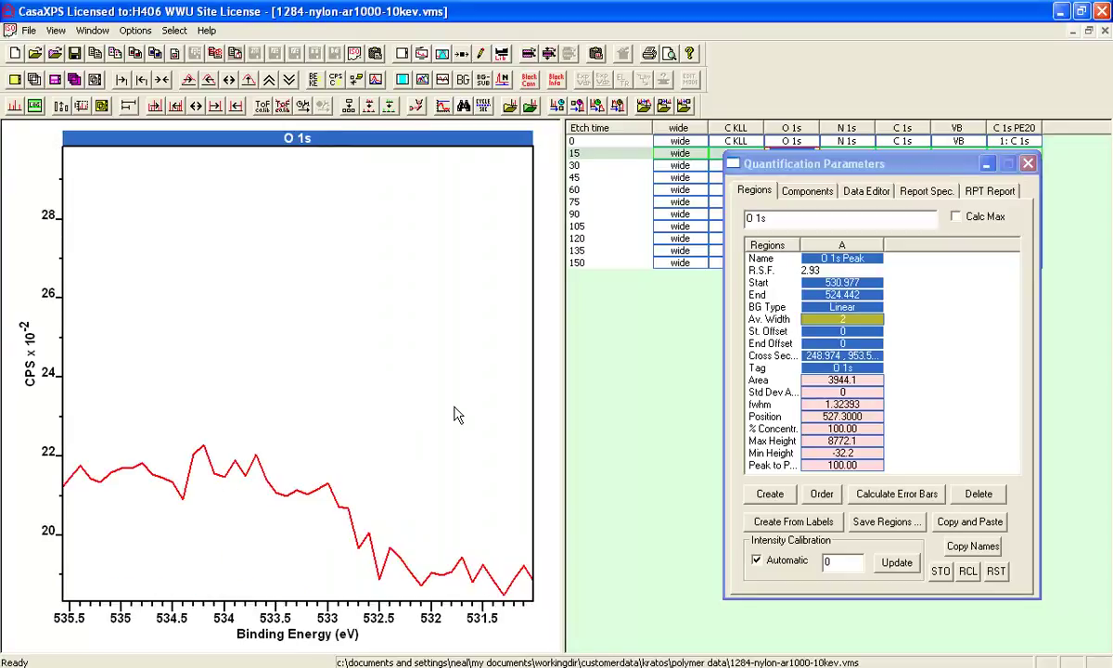
click(770, 493)
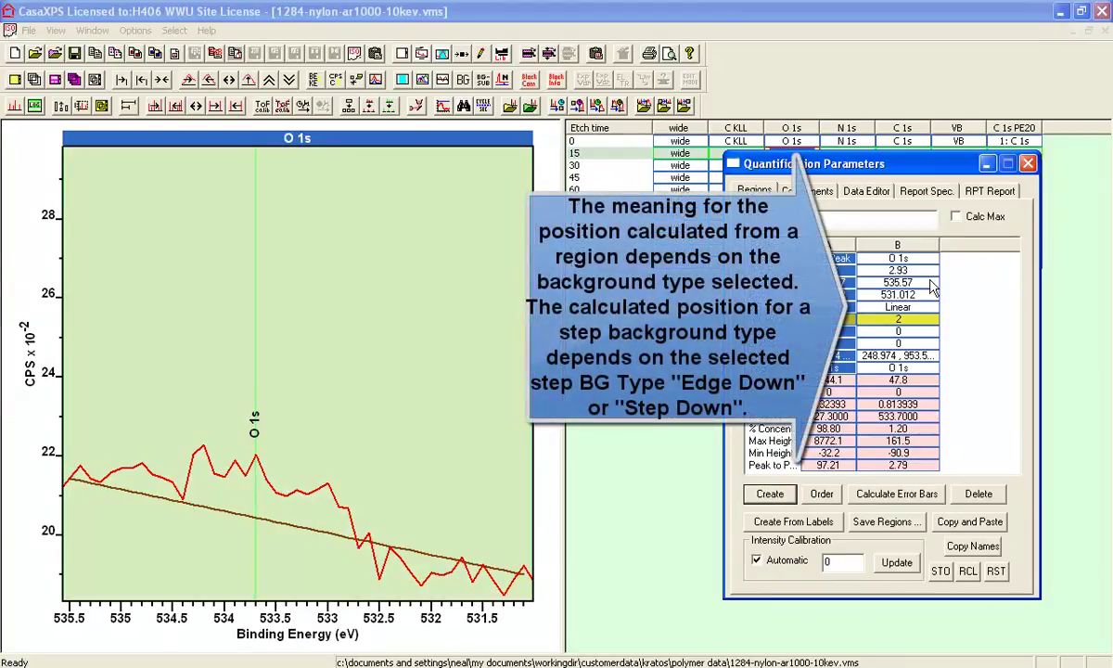
- Set the background type of region B to Edge Down
click(862, 287)
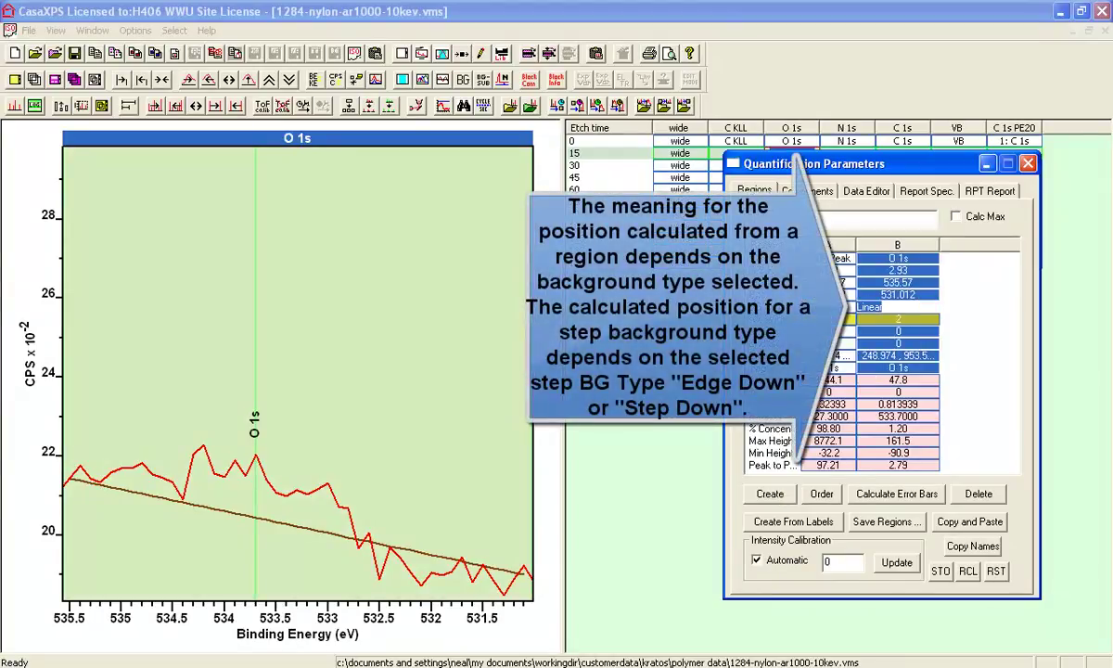
click(864, 306)
key(Return)
key(Return)
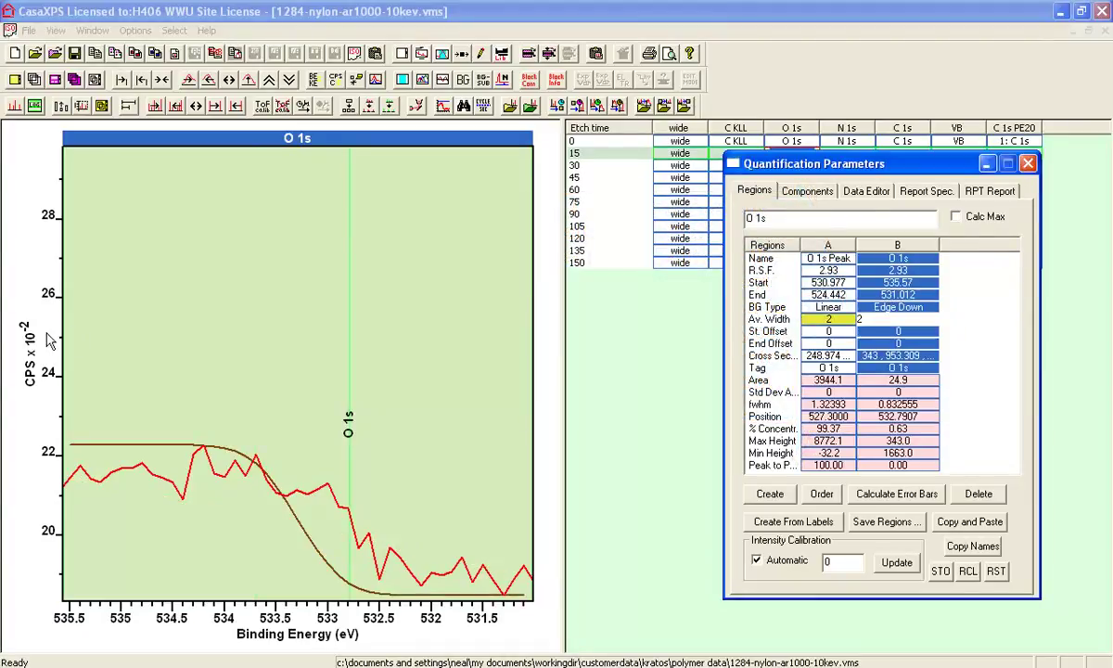
- Narrow region B on the spectrum to start at about 534.26 eV and end at about 531.43 eV
drag(67, 331, 199, 325)
click(519, 476)
click(651, 293)
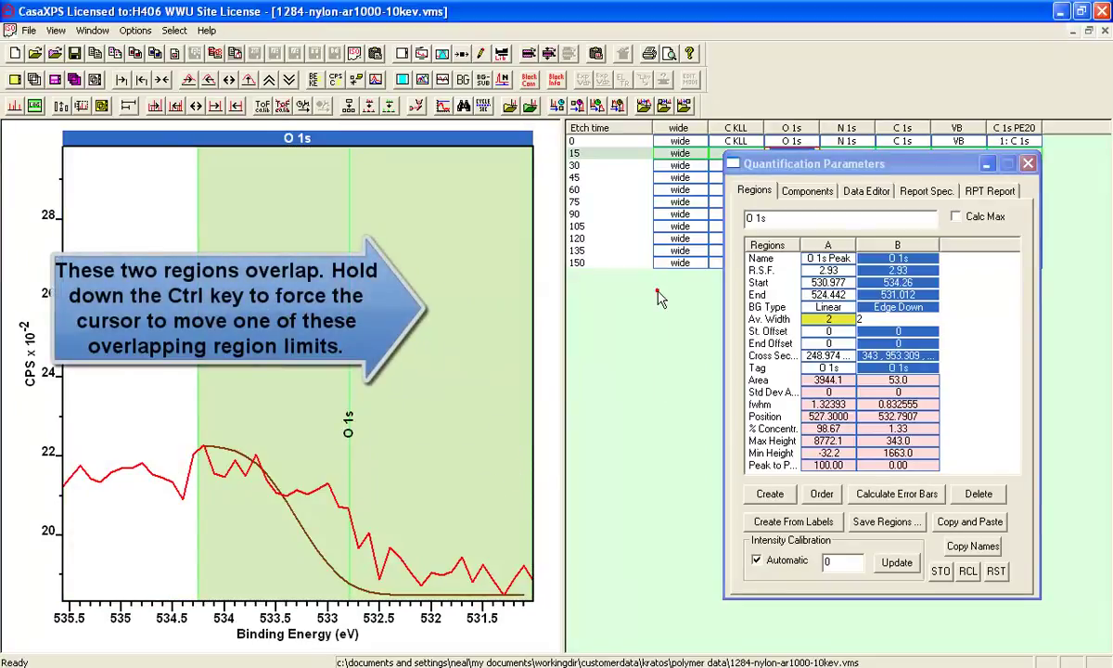
drag(515, 463, 492, 404)
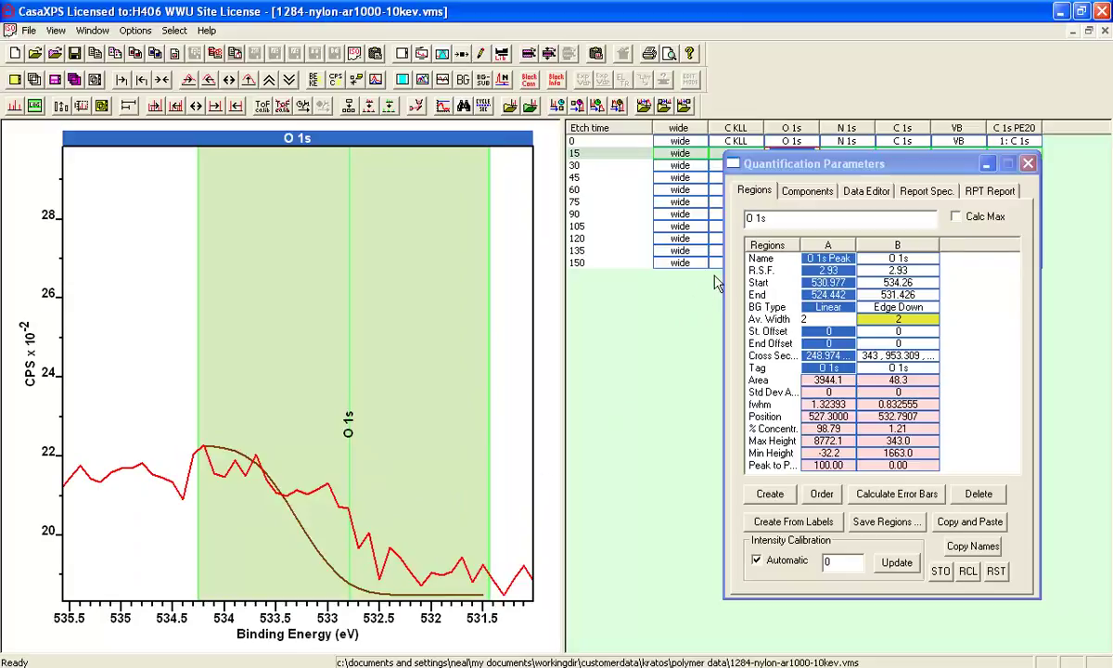
click(768, 249)
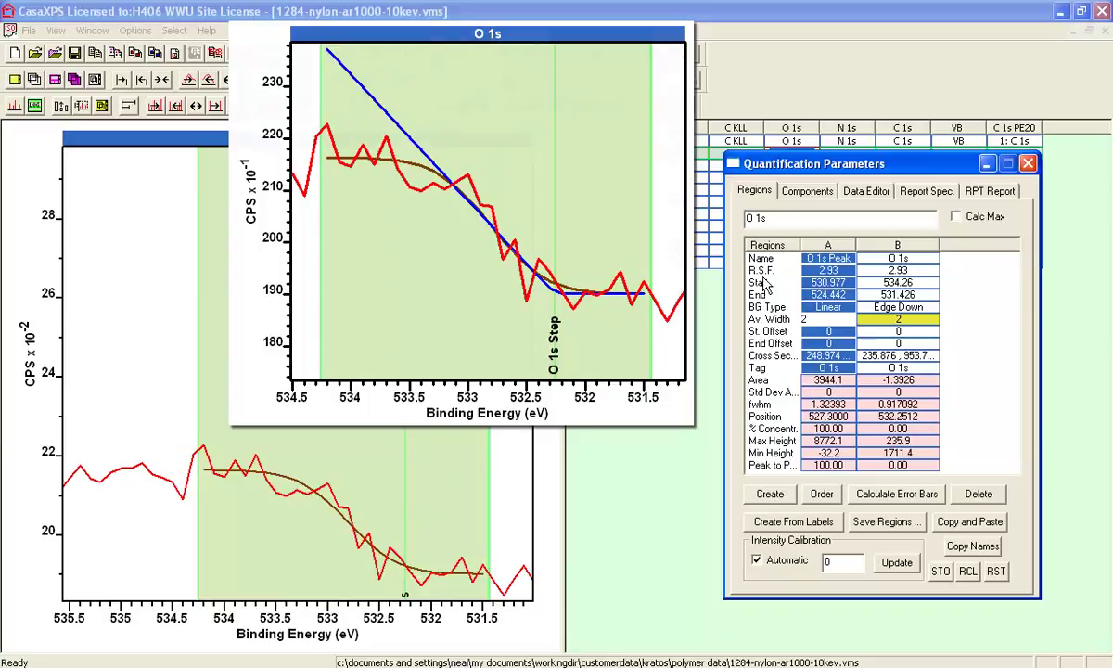
- Name region B O 1s Step and add both O 1s regions as entries in the custom report's formula table
click(909, 259)
text(Ste)
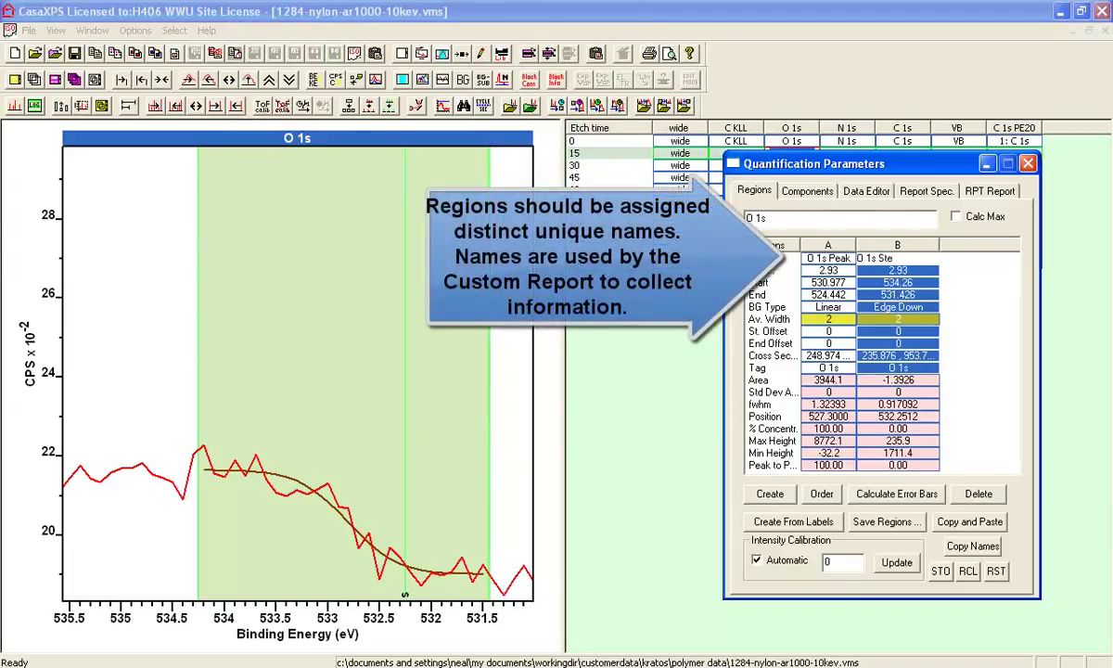
text(p)
key(Return)
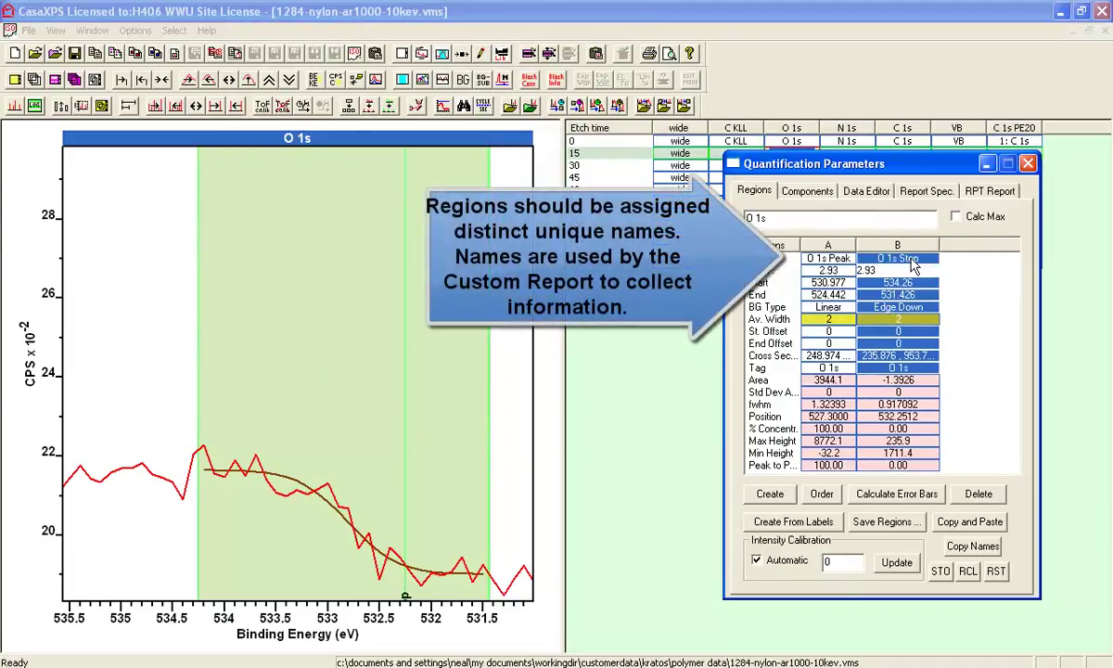
click(927, 191)
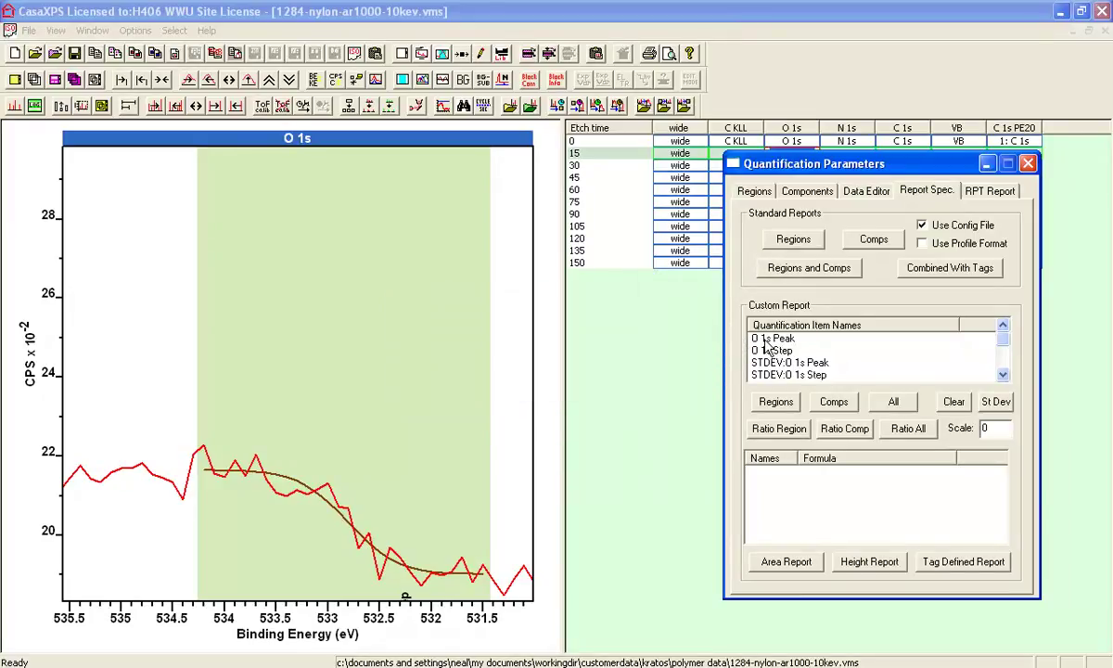
click(769, 399)
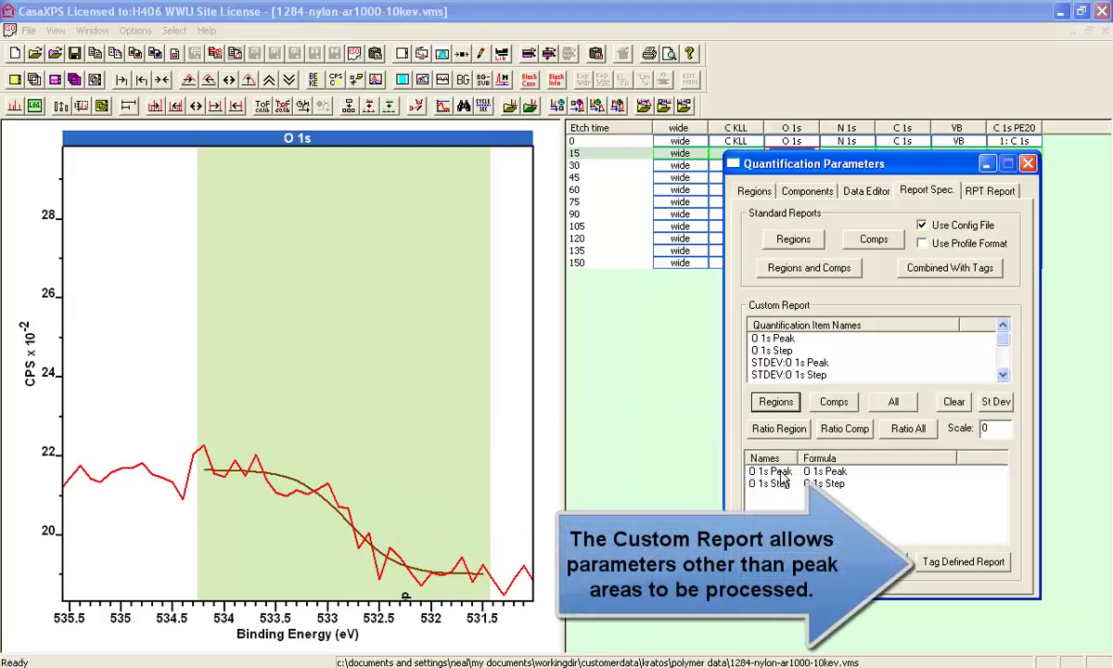
- Set the Tag of both the O 1s Peak and O 1s Step regions to position and generate the tag defined report
click(742, 192)
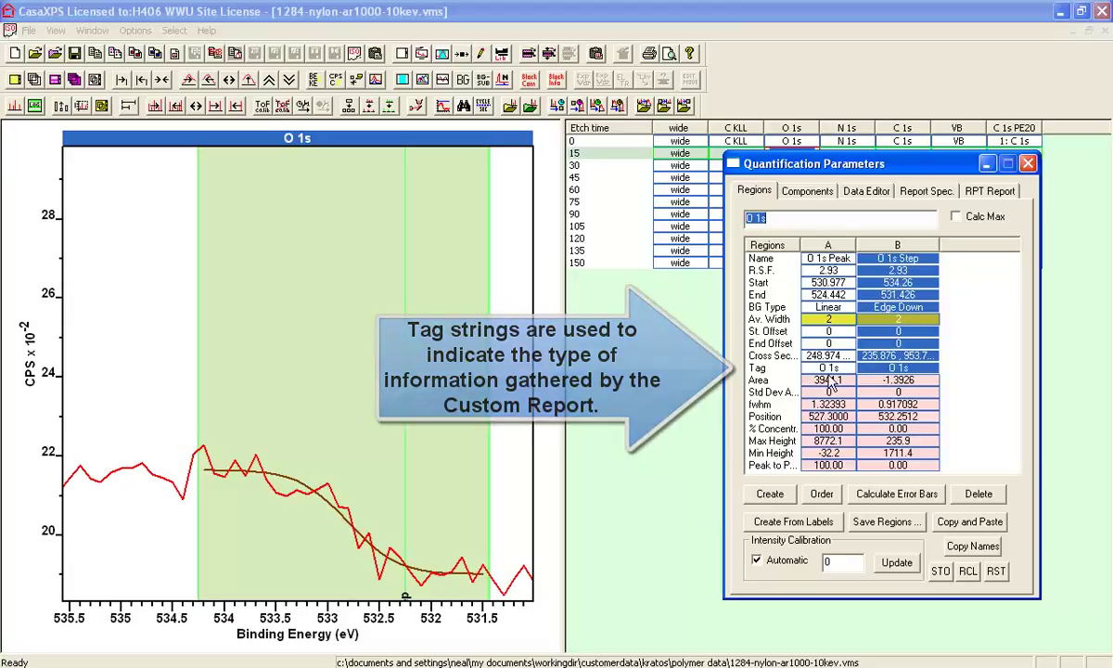
click(807, 368)
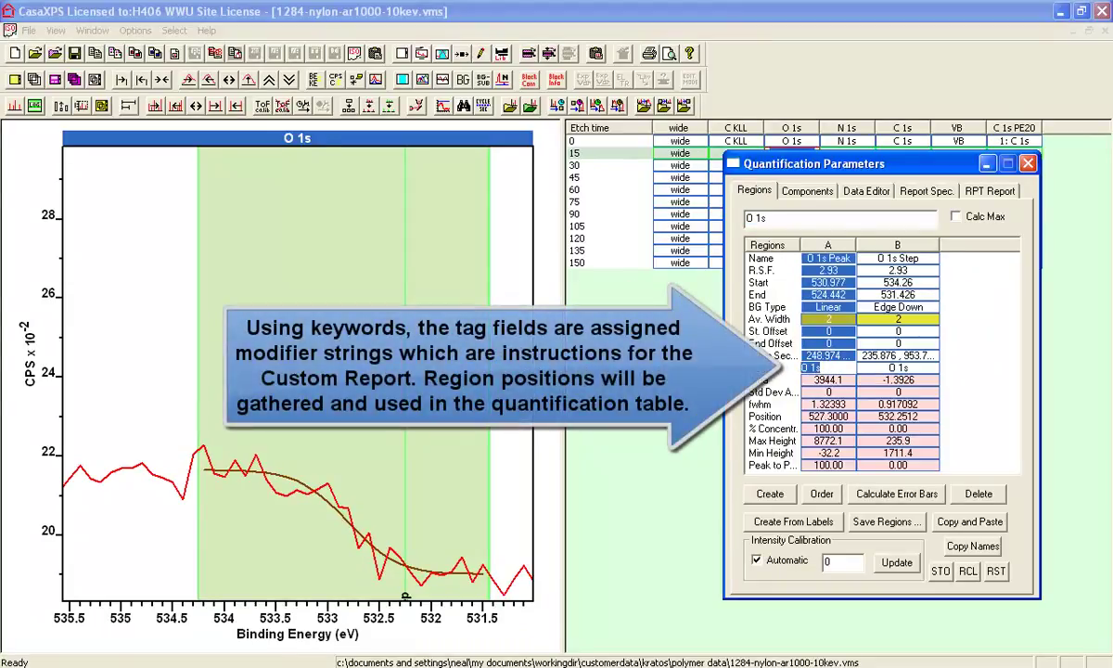
text(position)
key(Return)
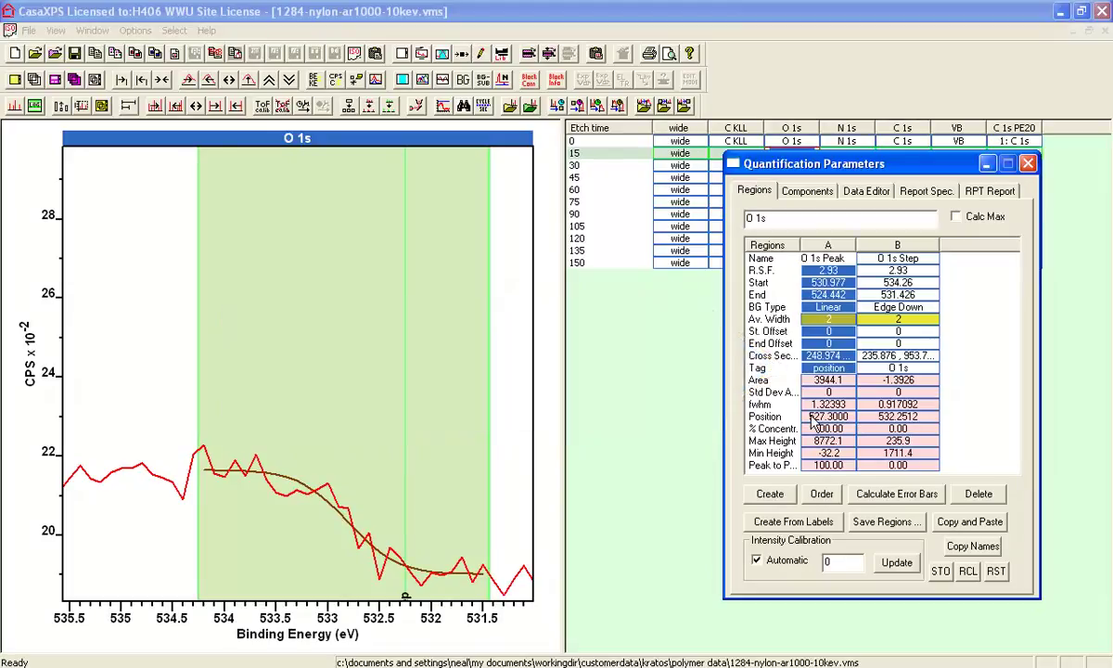
click(803, 368)
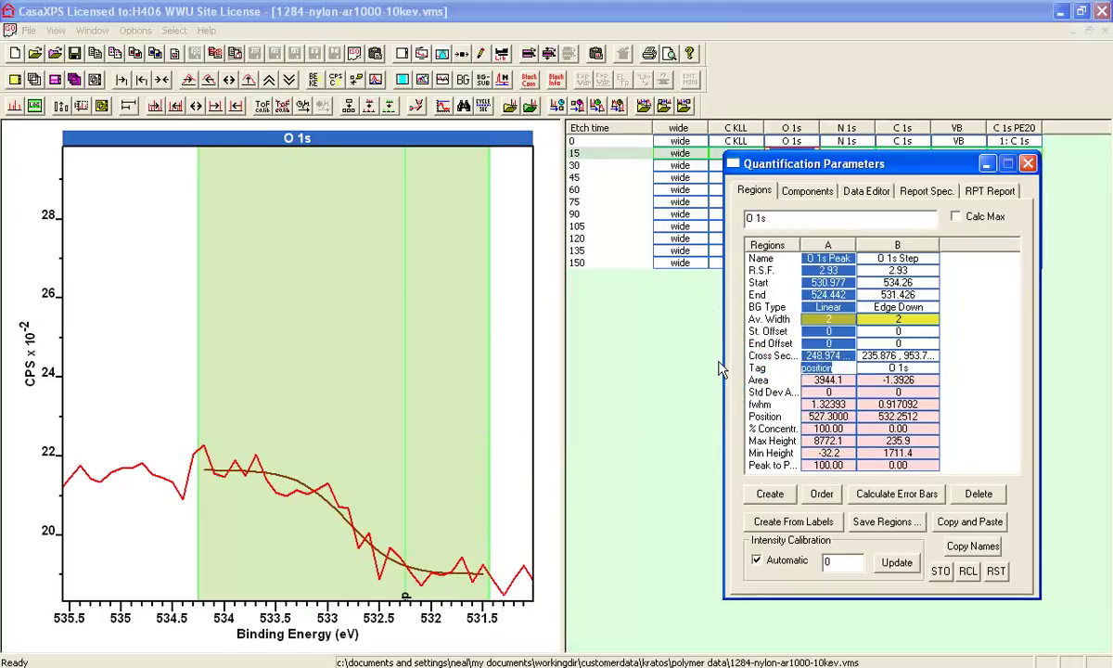
key(Tab)
text(position)
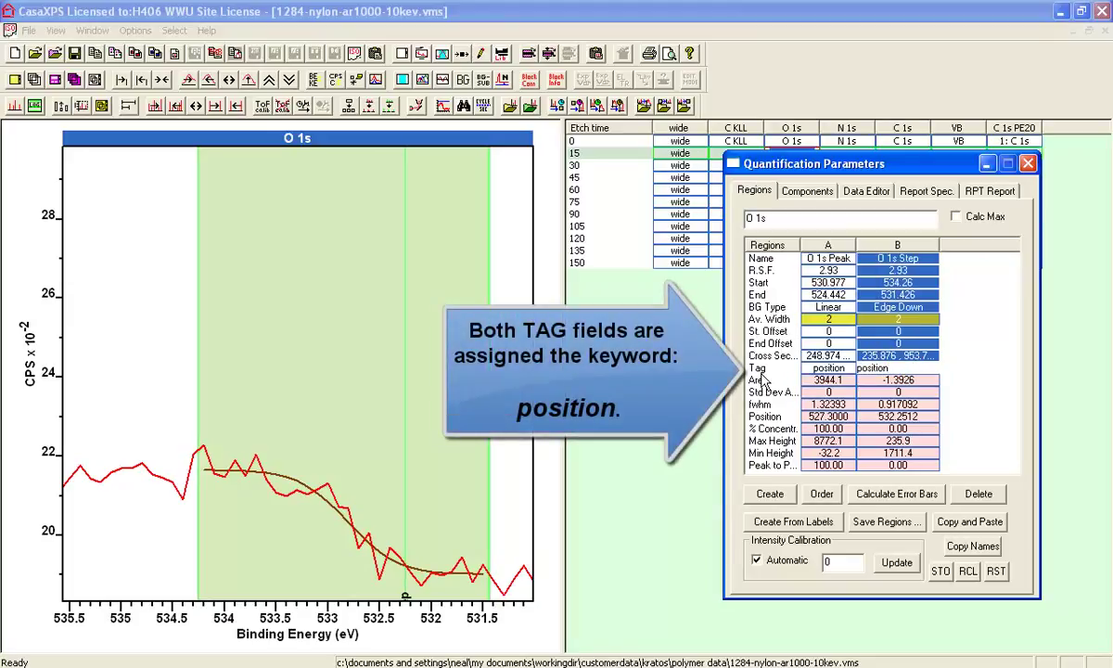
key(Return)
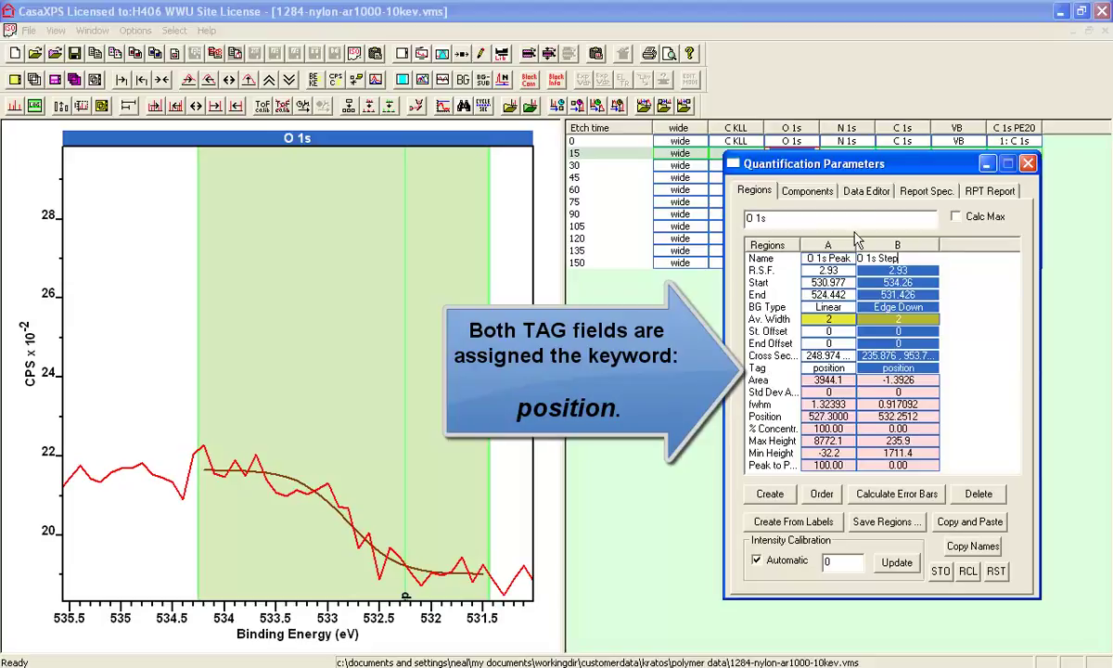
click(909, 192)
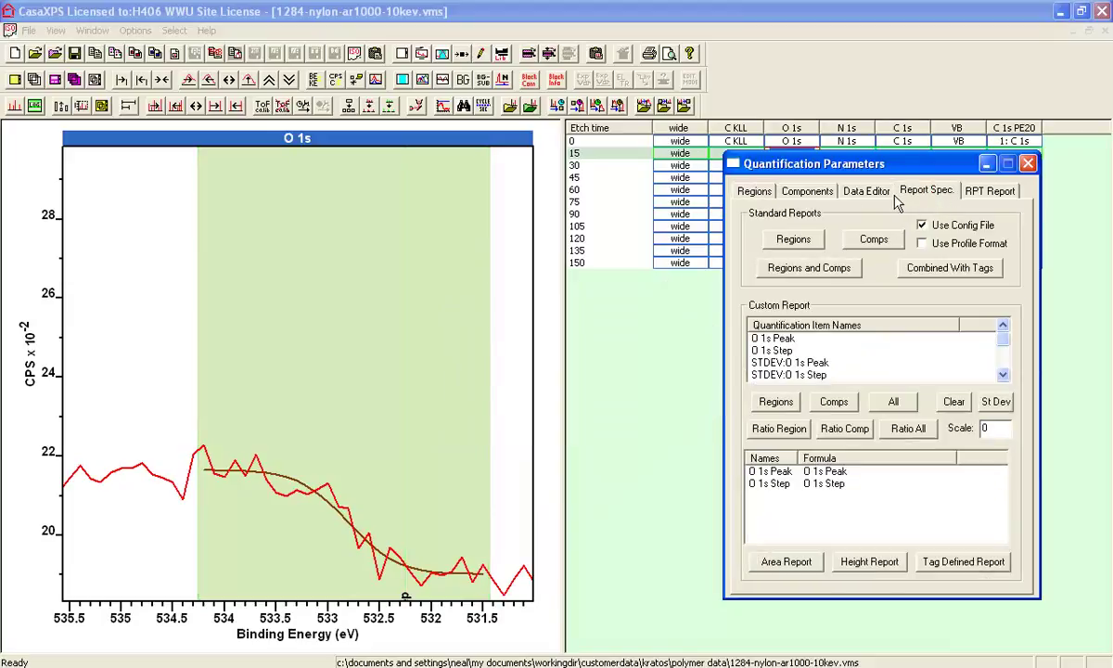
click(941, 570)
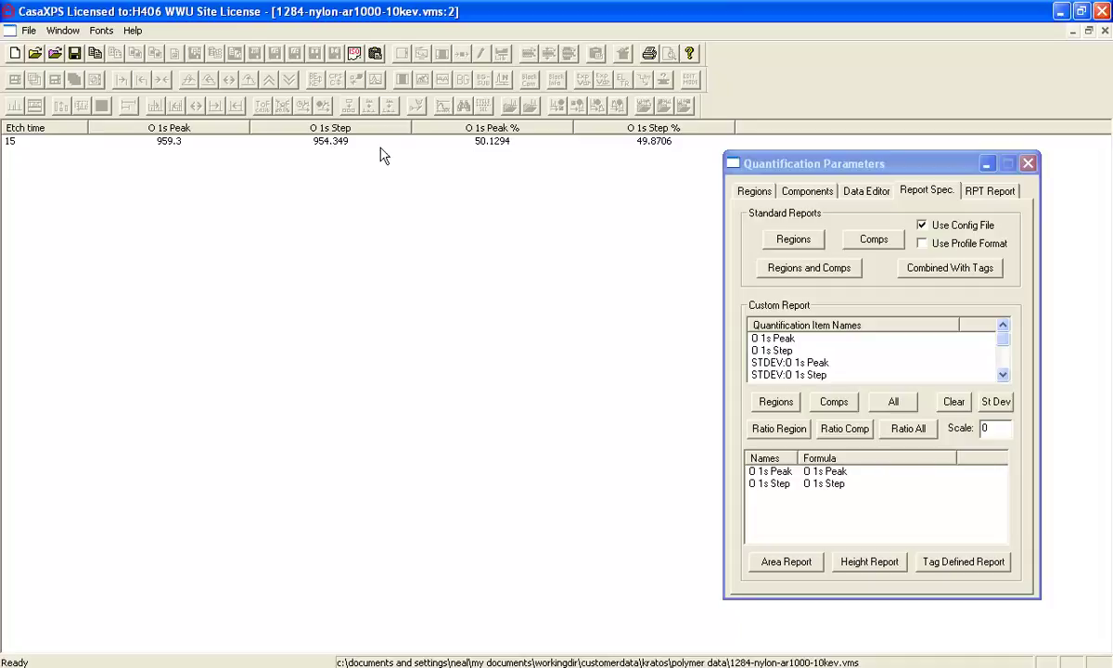
- Insert a custom report entry named O 1s Shift with the formula O 1s Peak - O 1s Step and regenerate the tag defined report
right_click(765, 474)
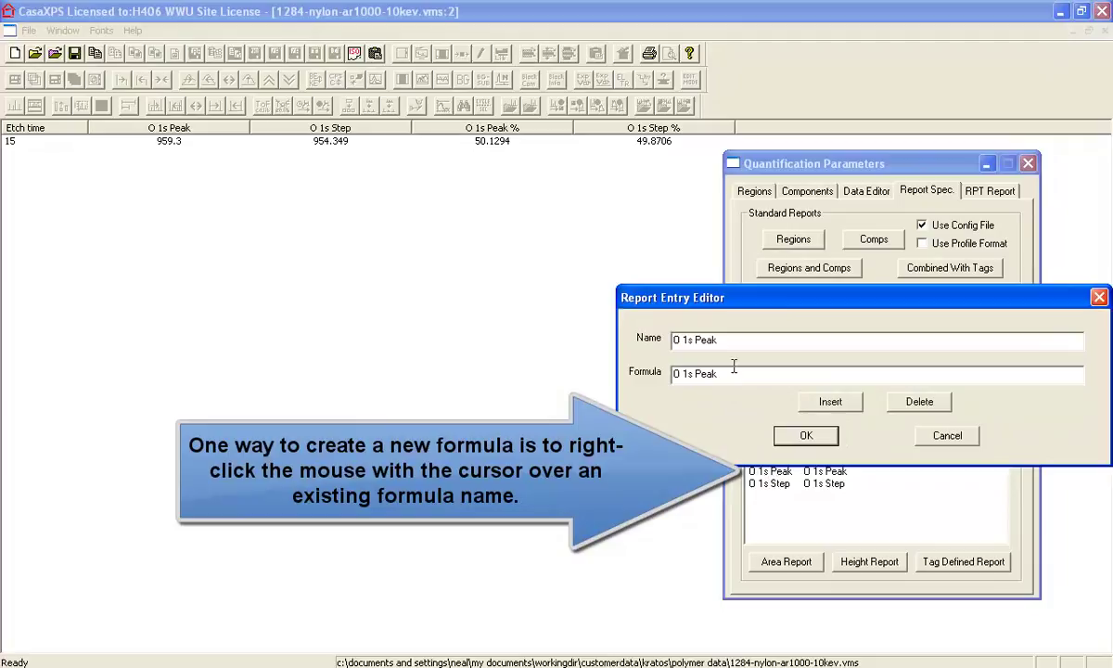
drag(728, 340, 694, 339)
key(BackSpace)
text(Sh)
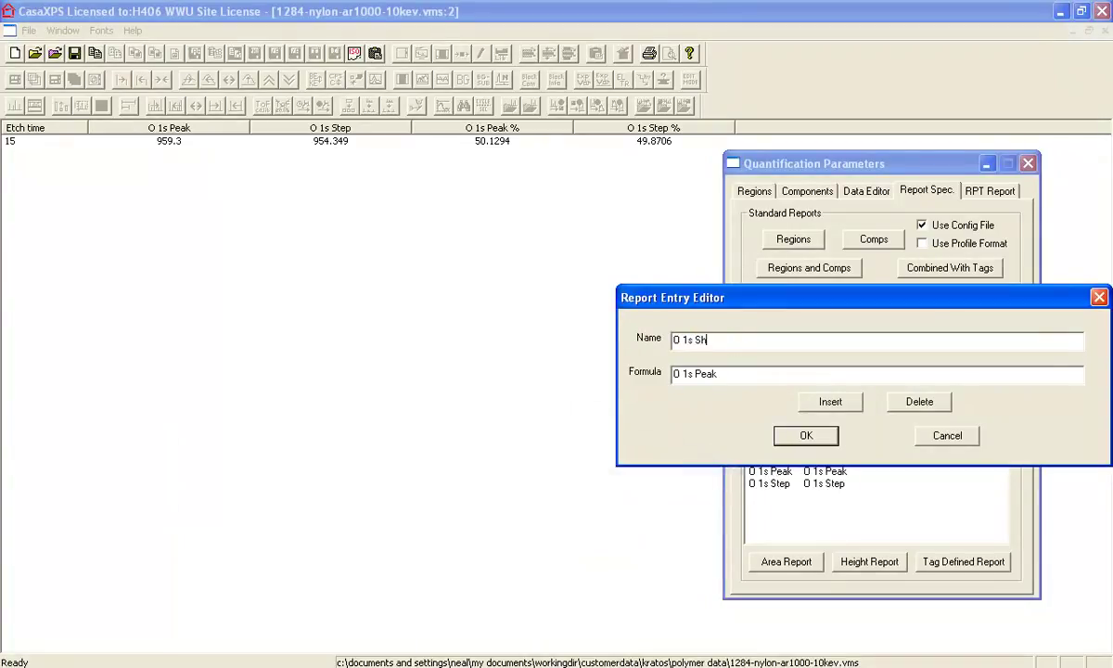
text(ift)
key(Tab)
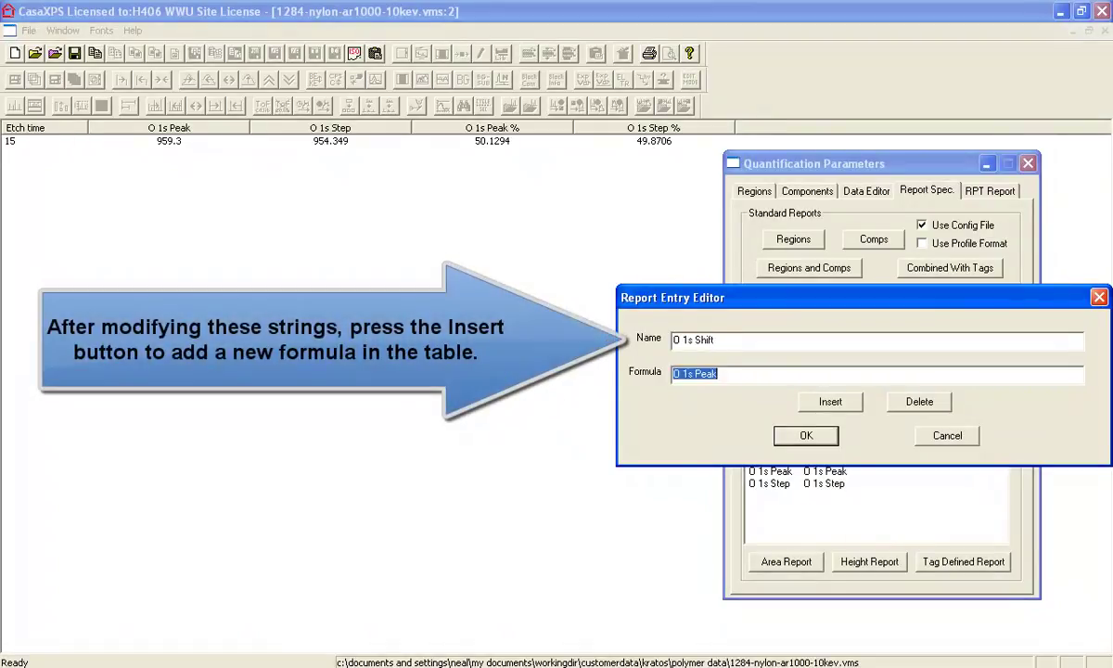
click(743, 375)
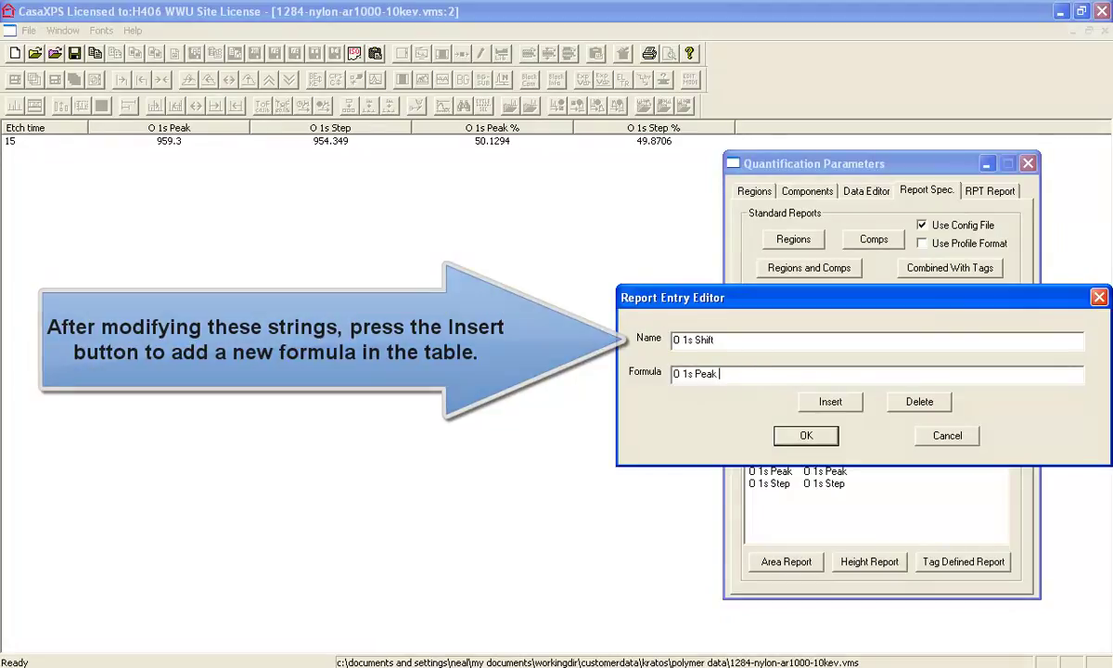
text(- O 1s Step)
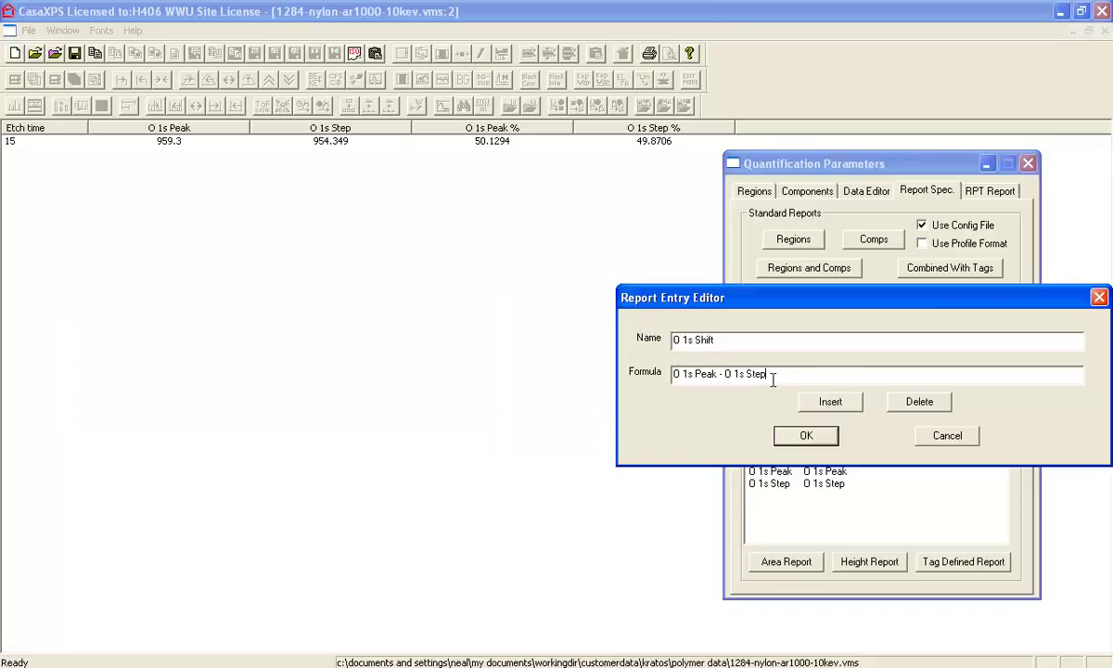
click(828, 400)
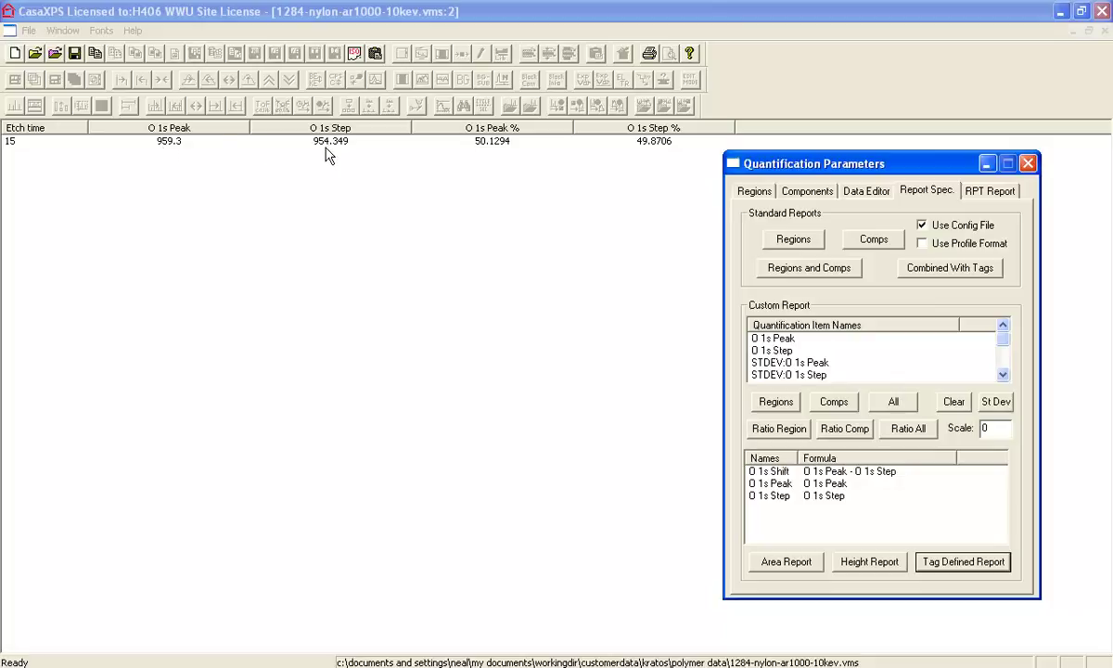
click(961, 562)
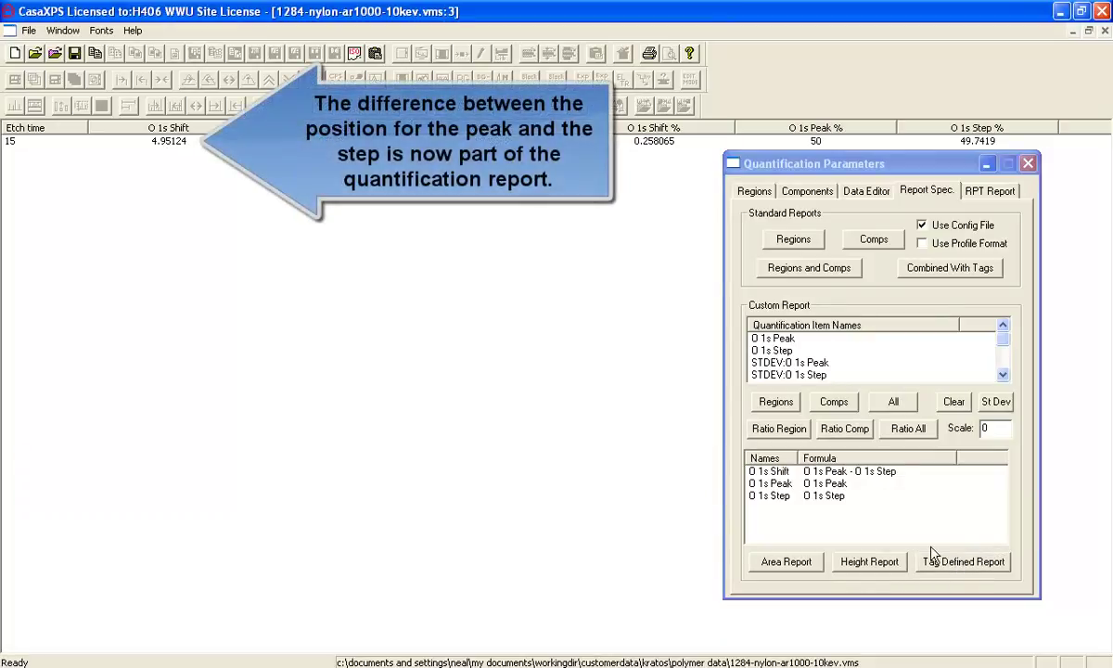